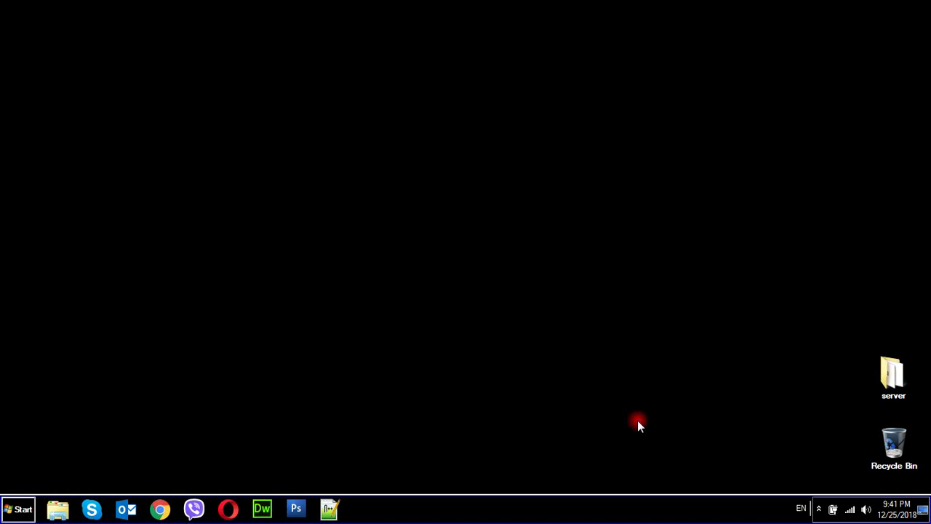
Turn on the Windows features Internet Information Services and Internet Information Services Hostable Web Core through Control Panel's Programs section, then close it
click(20, 513)
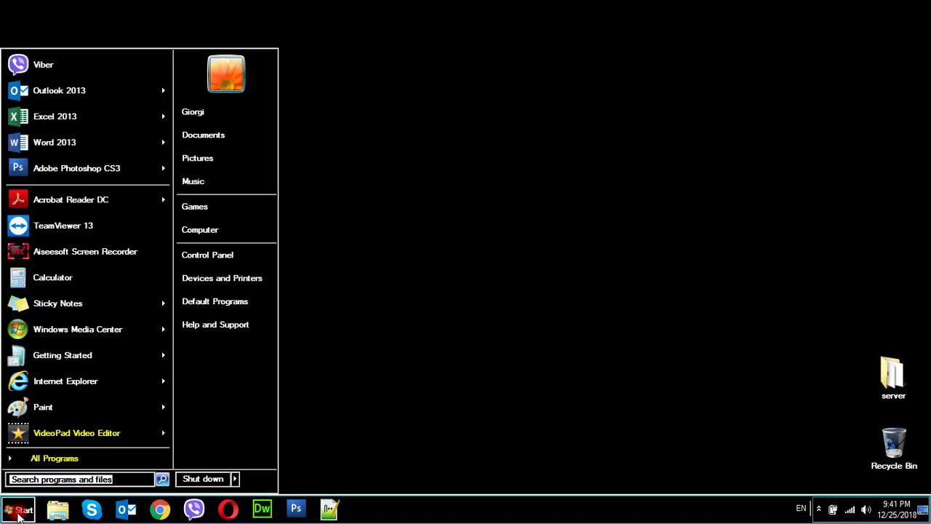
click(245, 264)
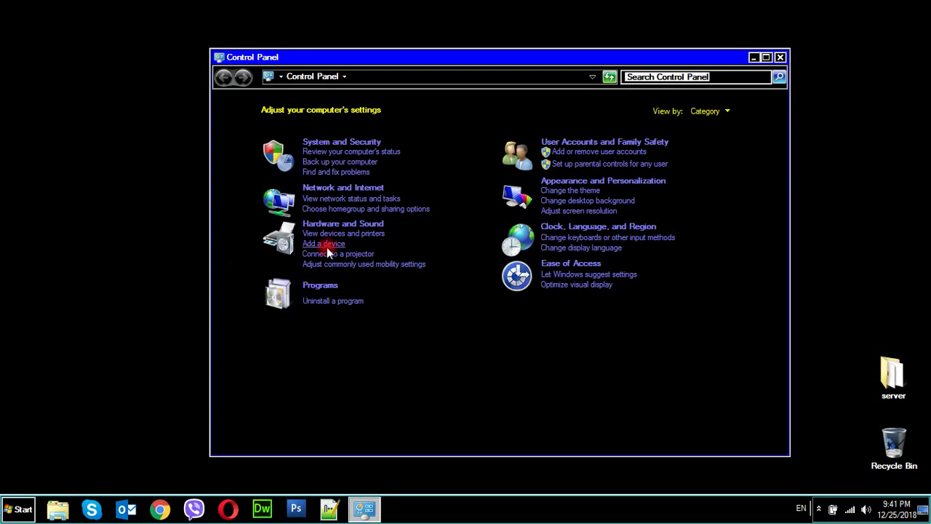
click(328, 289)
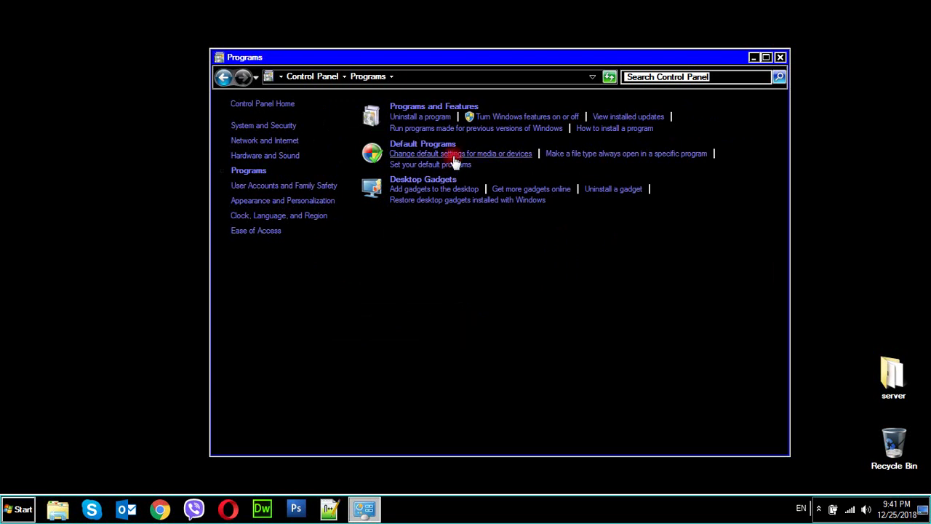
click(480, 120)
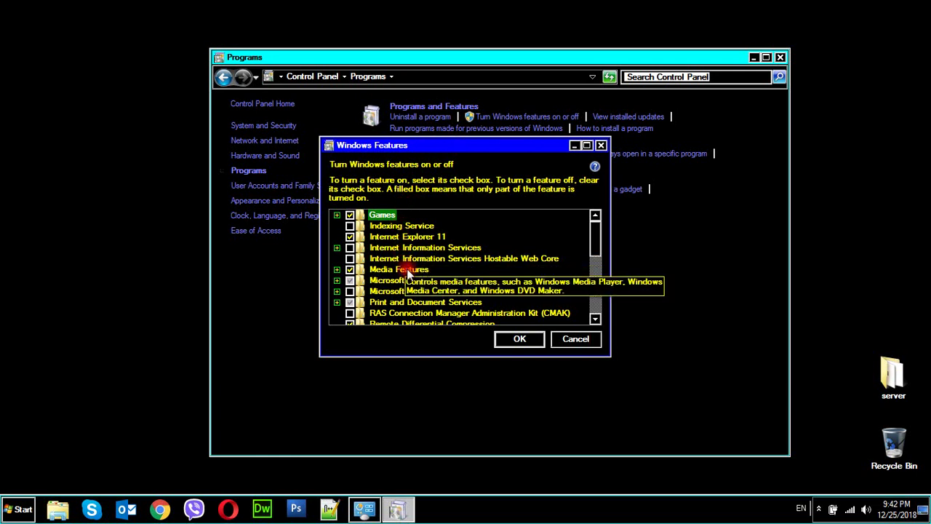
click(349, 249)
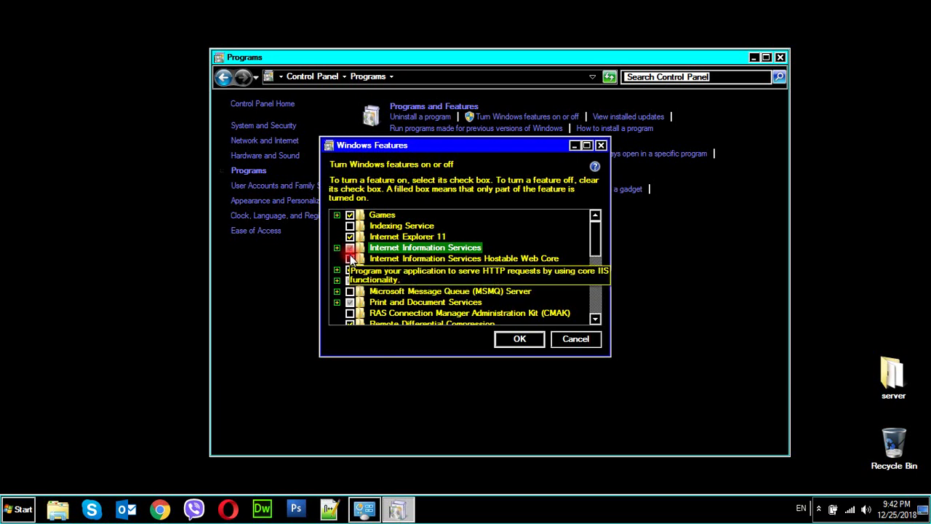
click(350, 260)
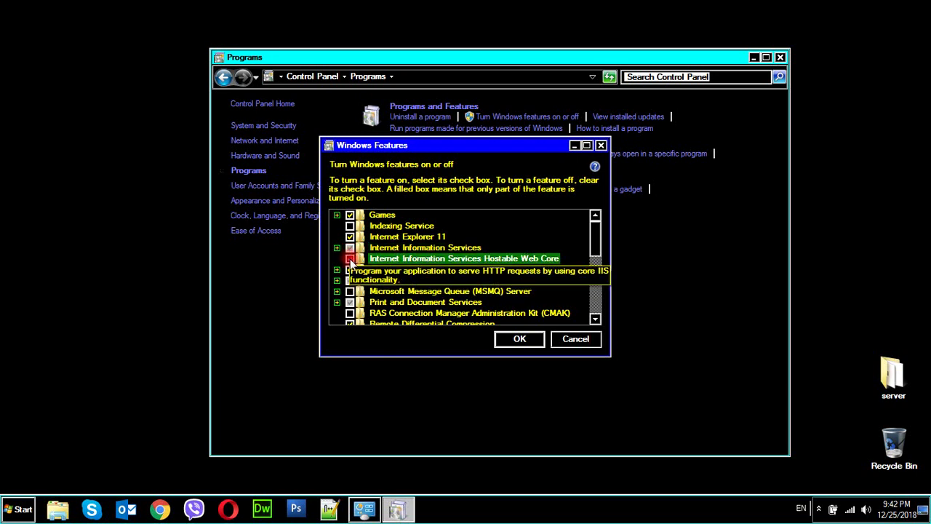
click(528, 339)
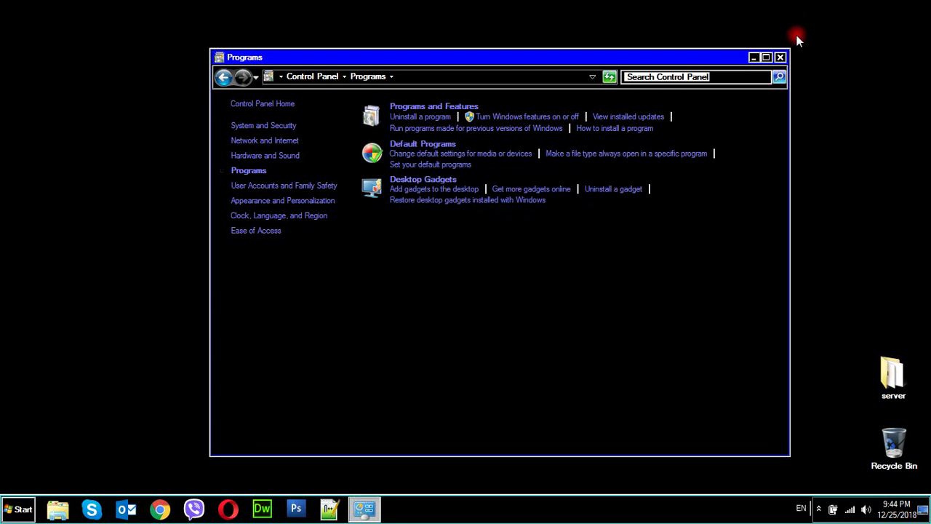
click(781, 58)
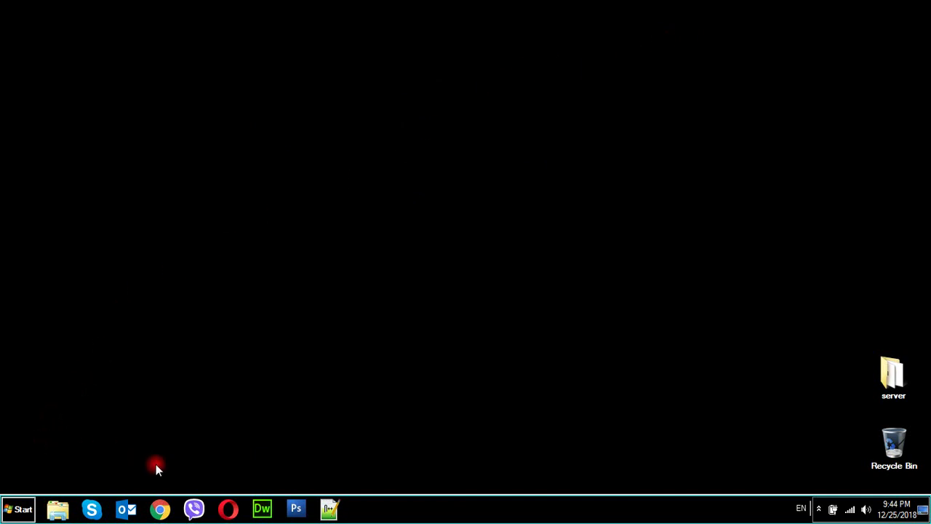
Load localhost in Chrome to check the web server's default page, then close the browser
click(161, 507)
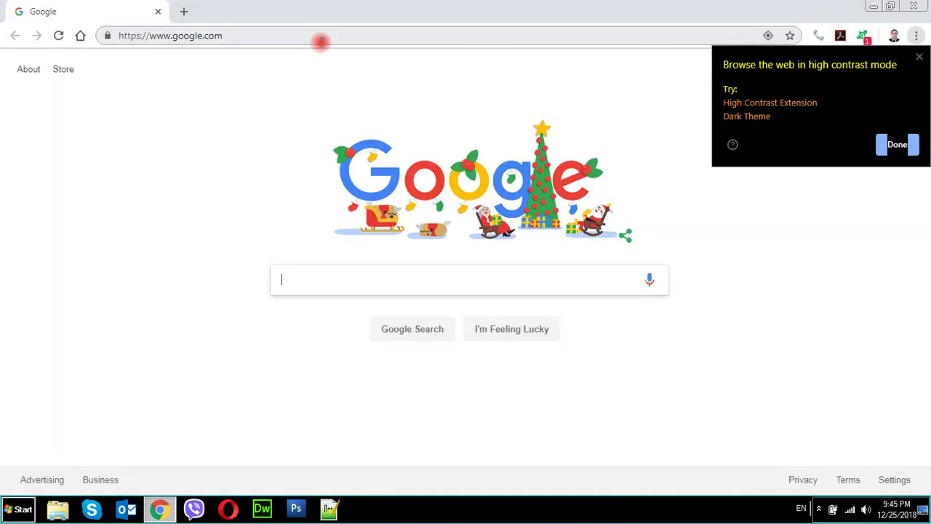
click(320, 41)
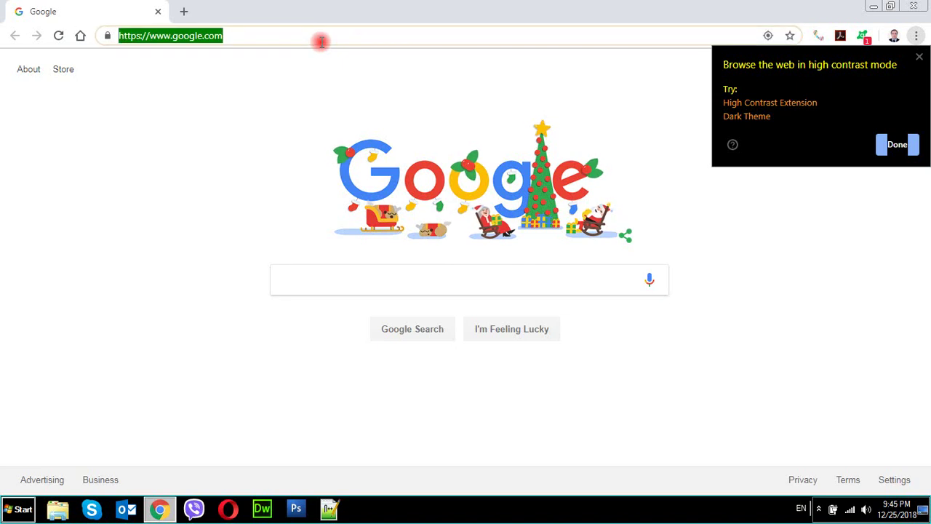
text(localhost)
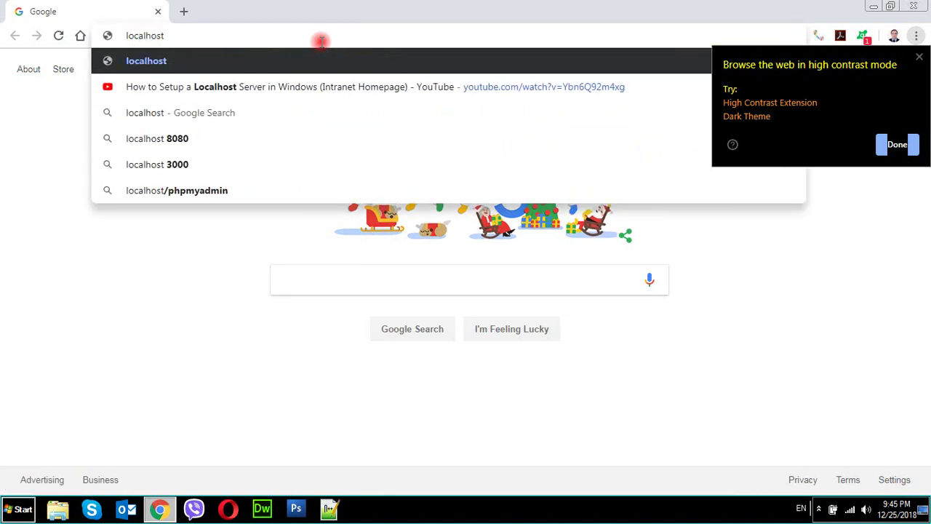
key(Return)
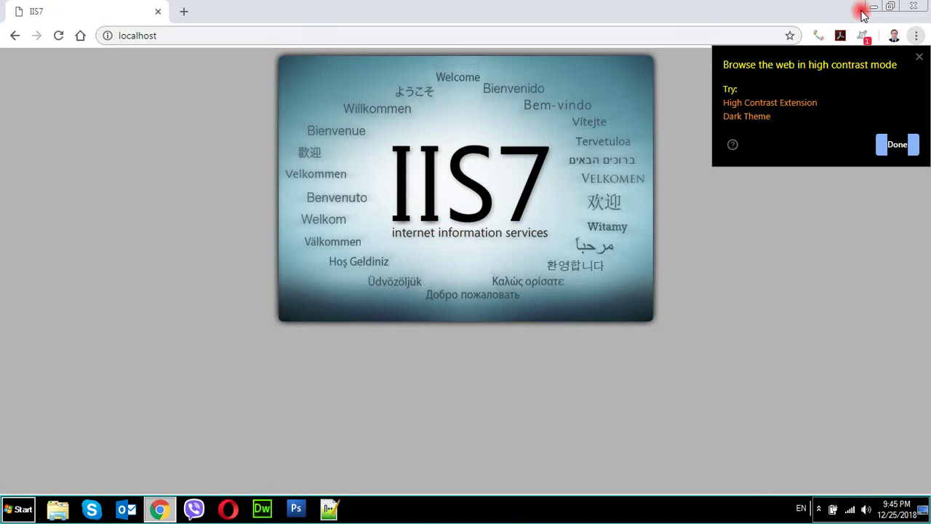
click(913, 6)
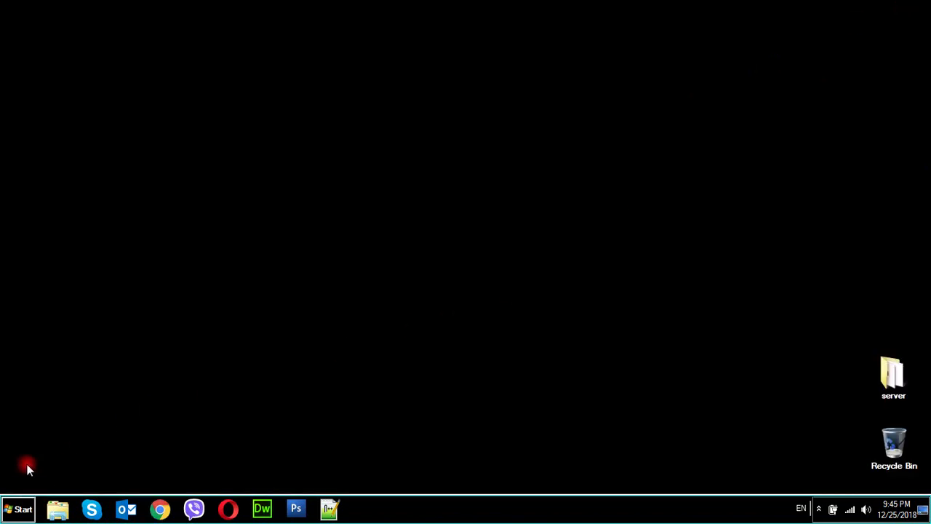
Browse to C:\inetpub\wwwroot in Windows Explorer and preview its iisstart page in the browser
click(20, 508)
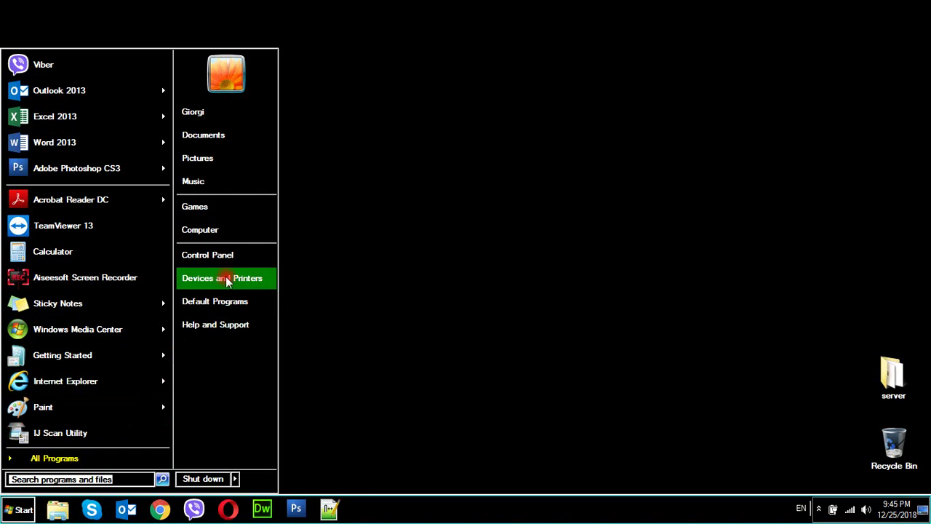
click(234, 241)
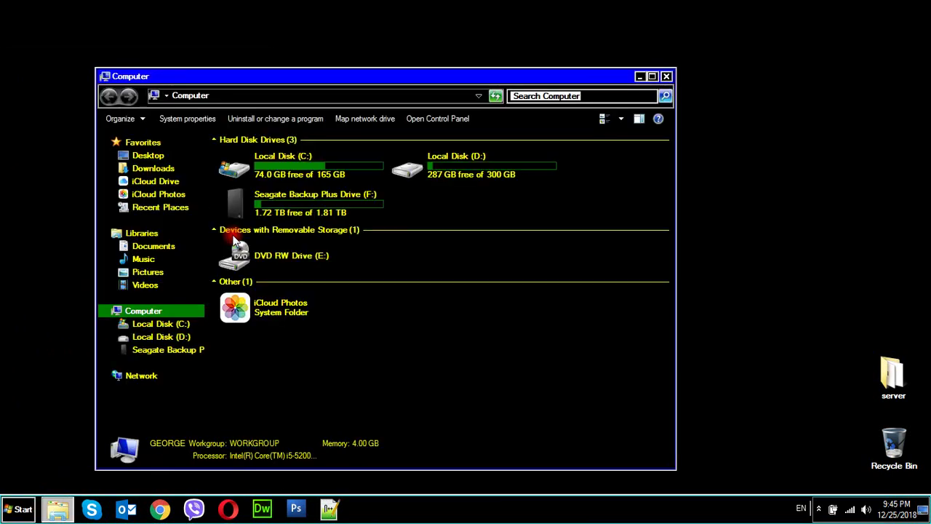
click(318, 175)
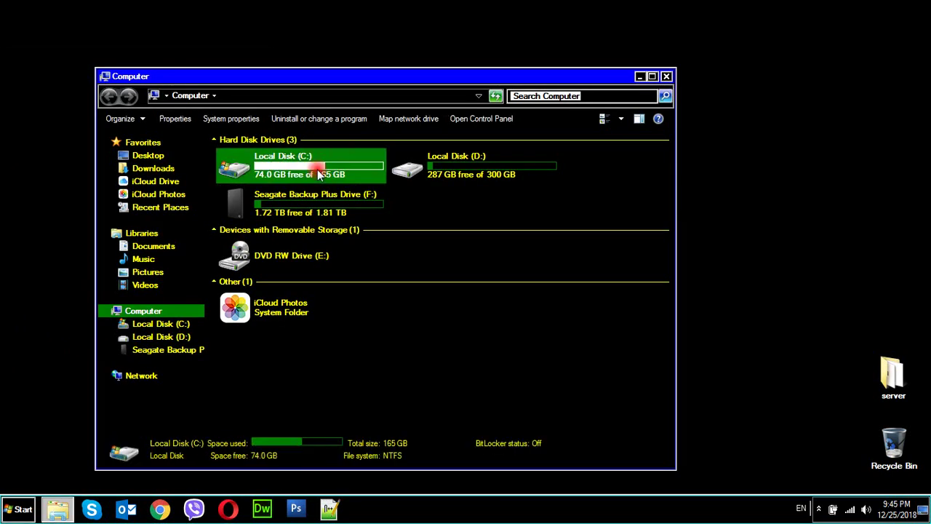
double_click(318, 174)
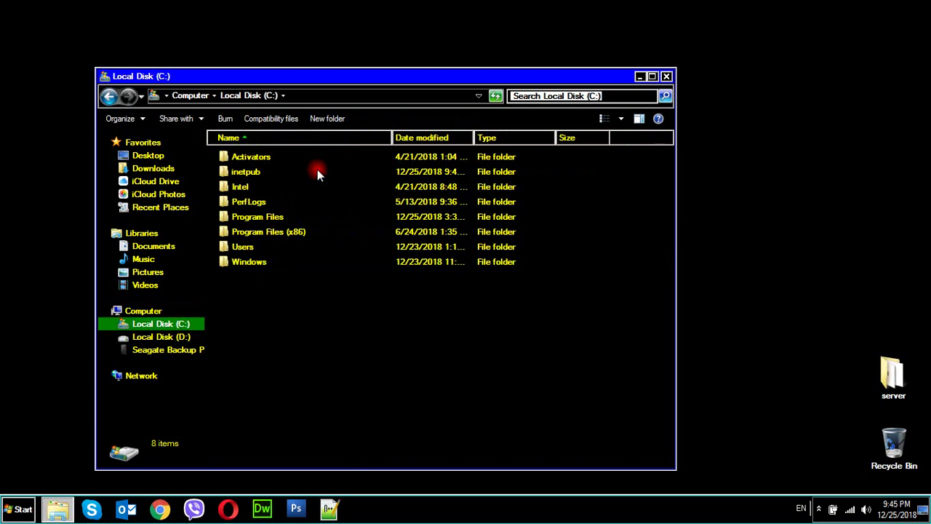
mouse_move(260, 173)
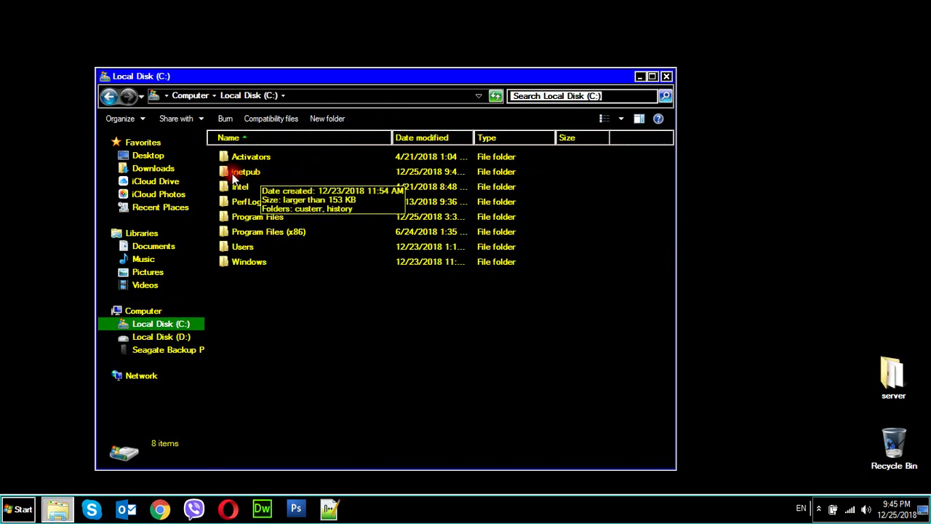
double_click(253, 174)
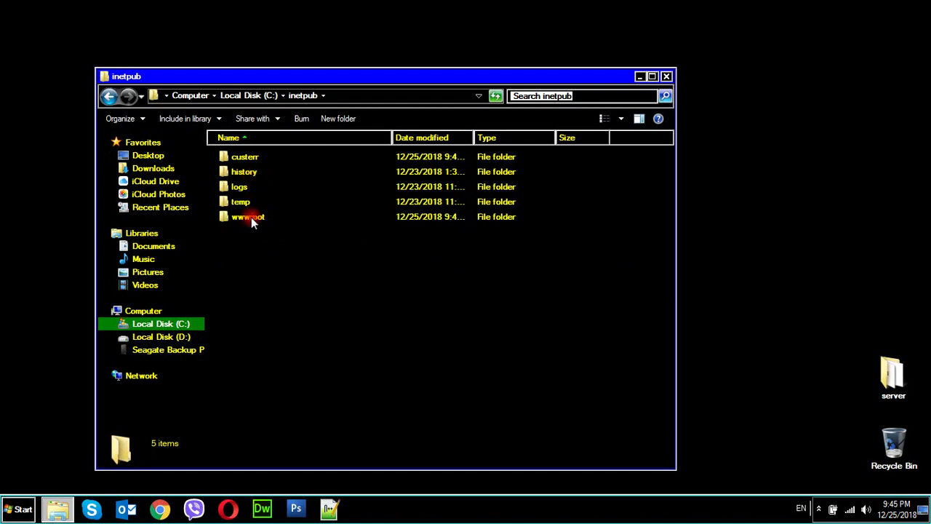
double_click(251, 216)
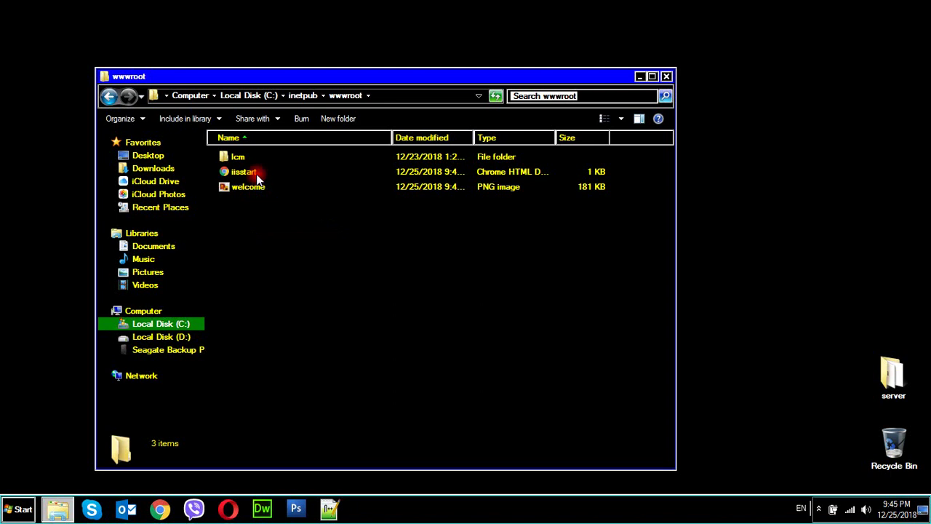
double_click(256, 177)
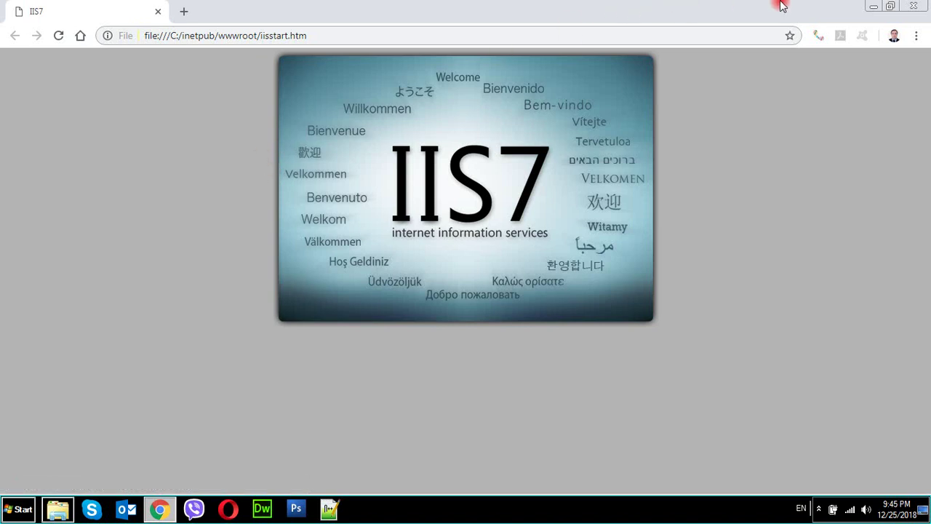
click(912, 7)
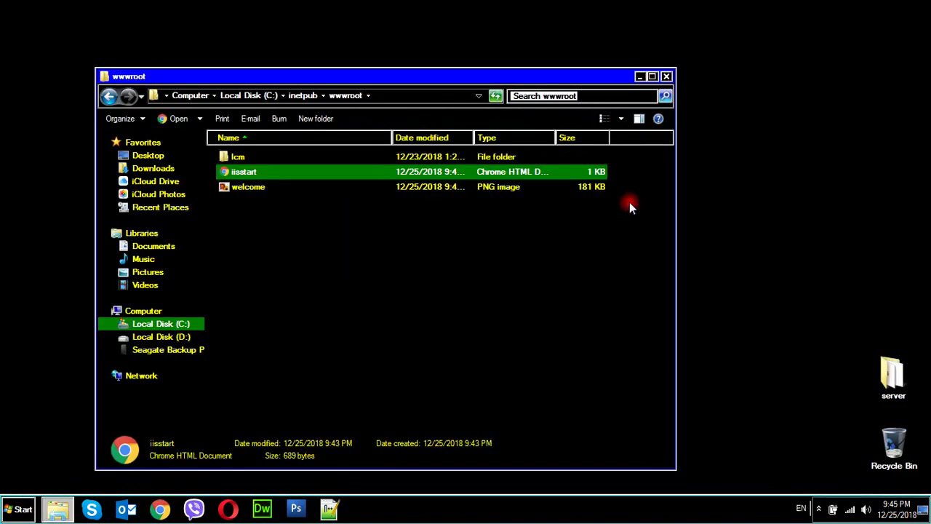
Open iisstart in Notepad++, declining the update, and change the page title to "local host"
right_click(245, 173)
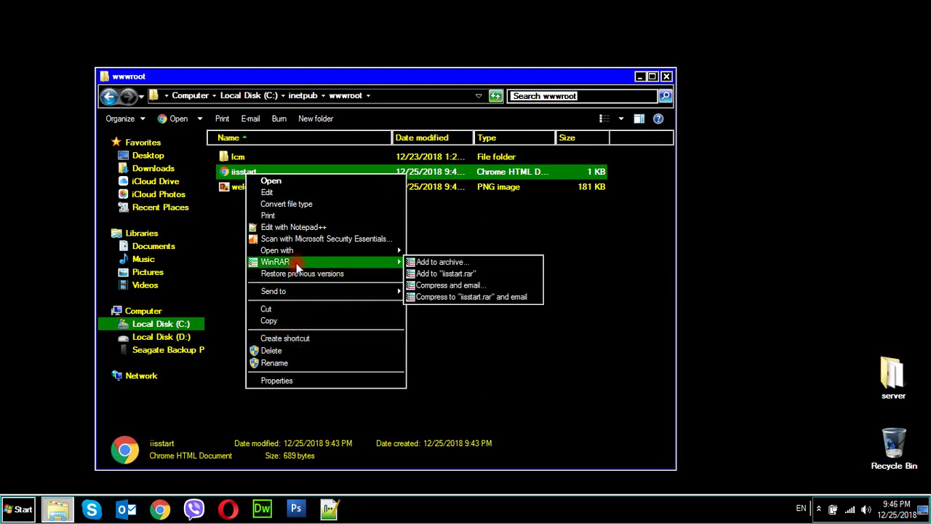
click(304, 228)
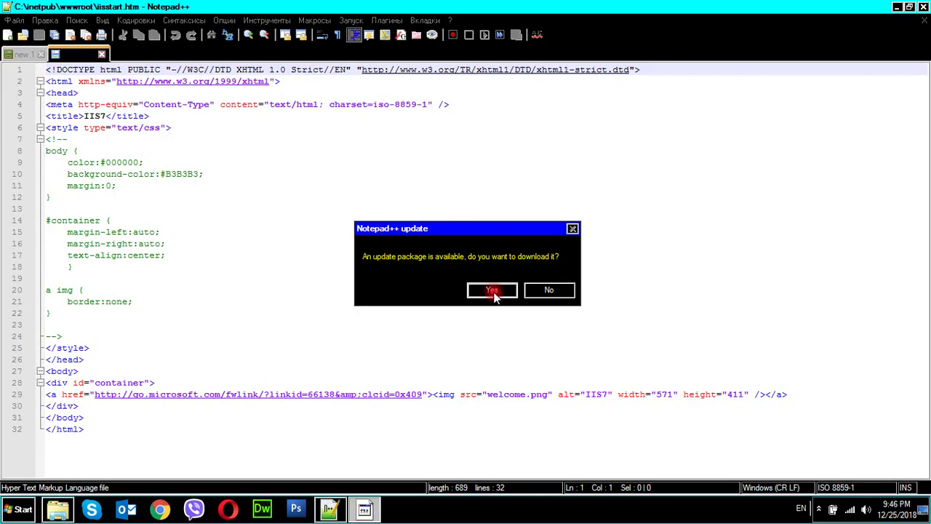
click(546, 290)
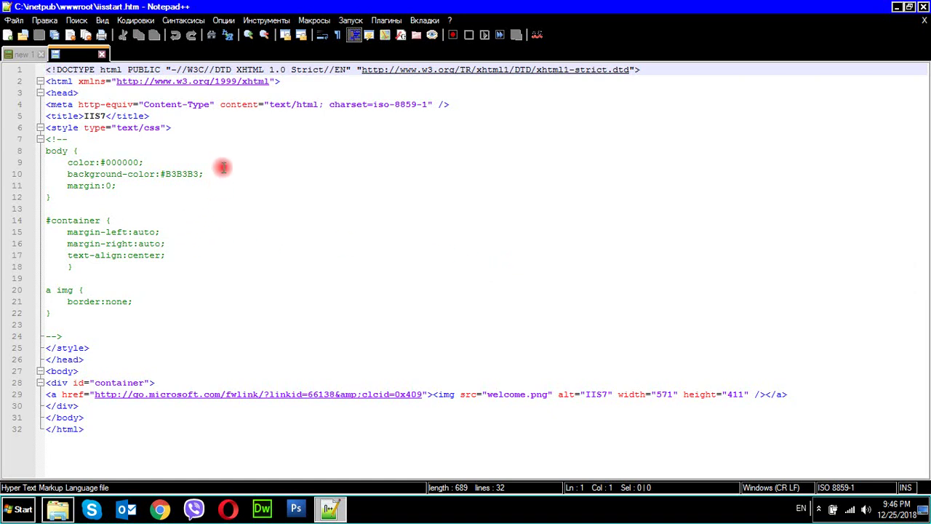
drag(84, 117, 105, 116)
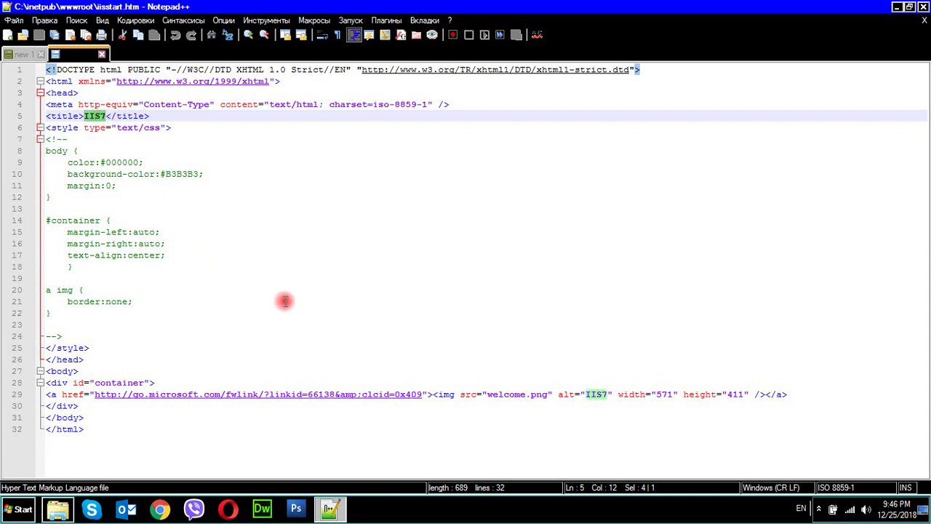
text(local)
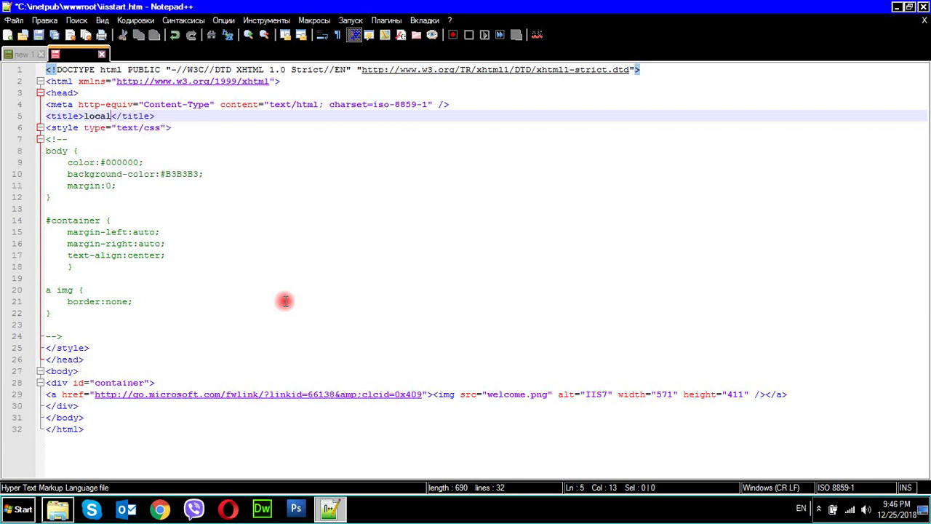
text( host)
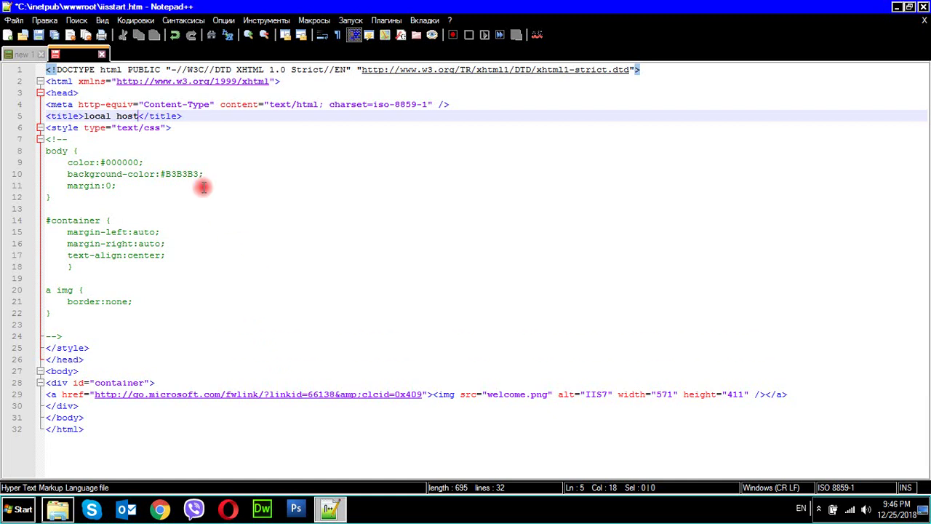
Try to save iisstart.htm, relaunch Notepad++ in Administrator mode, and close the editor
click(36, 36)
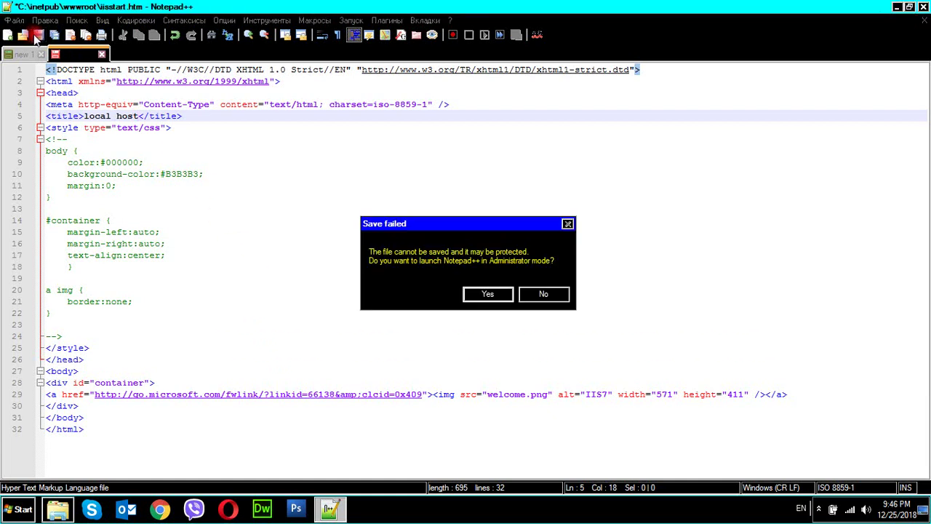
click(488, 294)
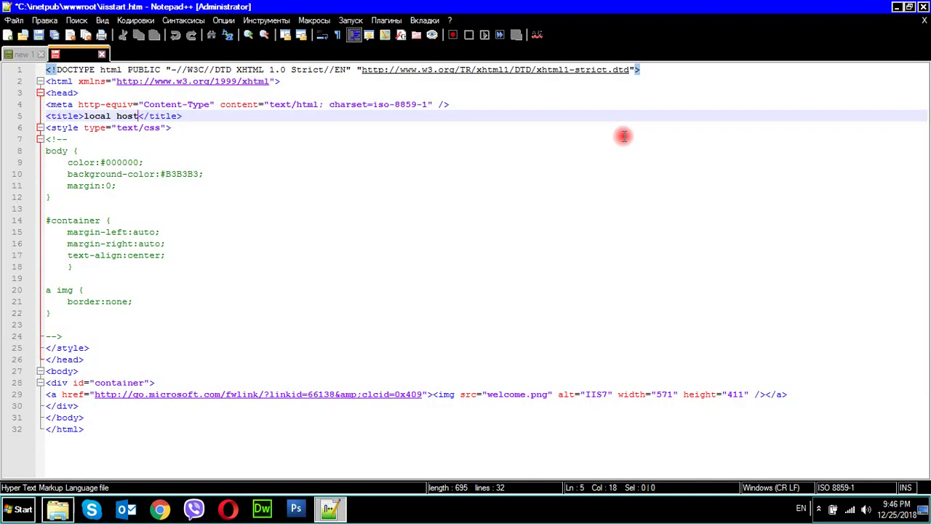
click(924, 6)
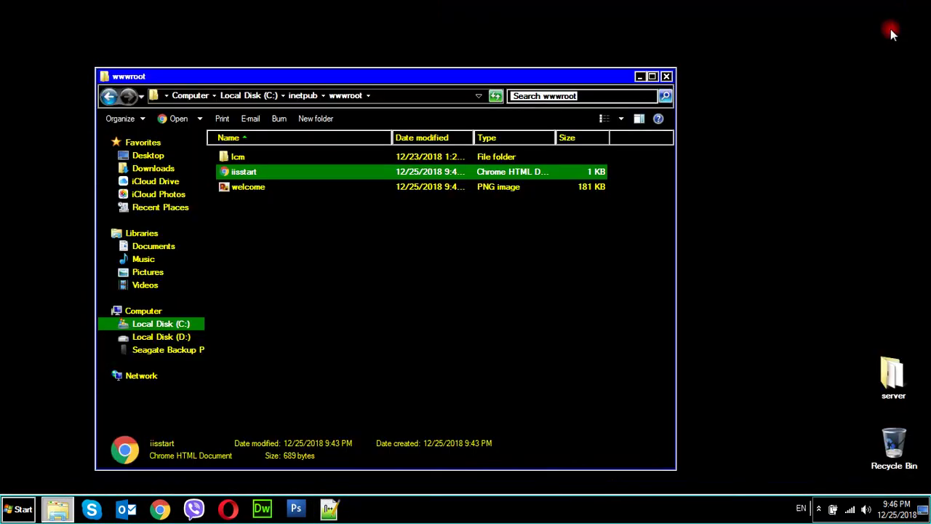
Open iisstart from the wwwroot folder in the browser and reload it to check the page title
double_click(287, 178)
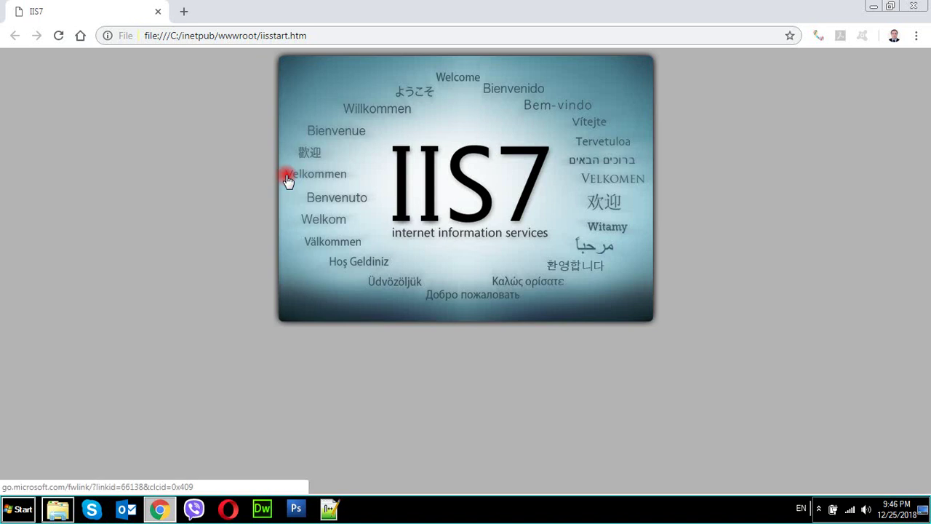
click(63, 36)
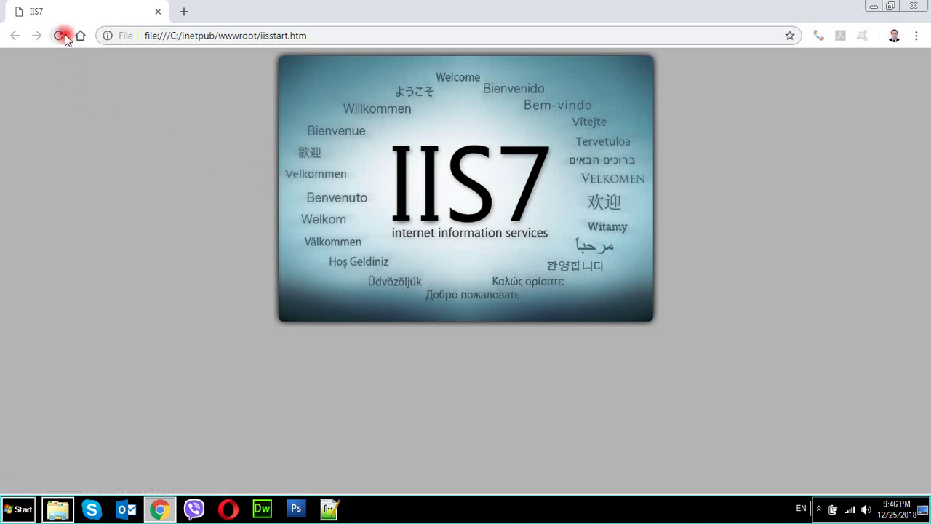